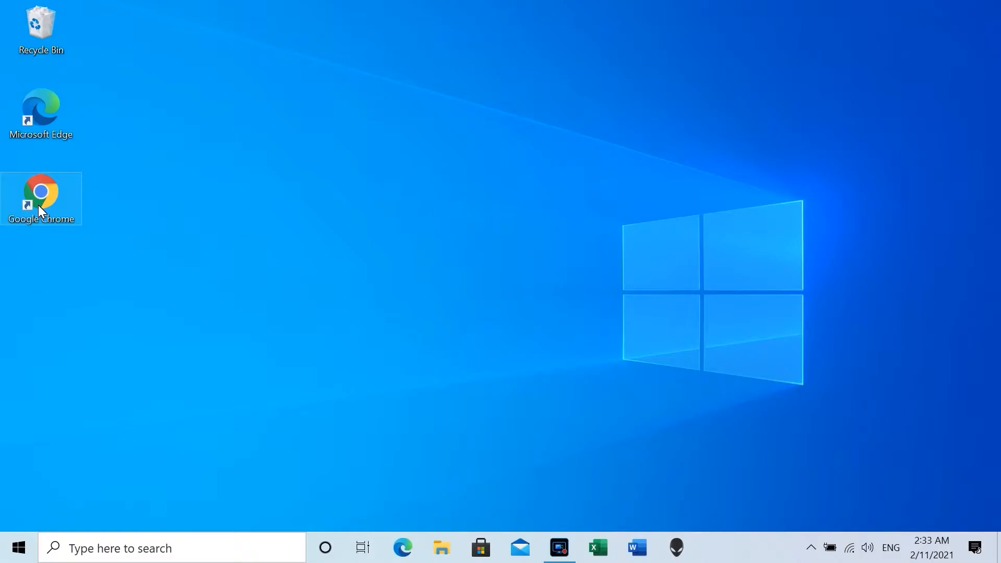
Search the web for 'chromebook recovery utility' in Chrome and reach its Web Store listing
double_click(38, 205)
click(578, 347)
text(ch)
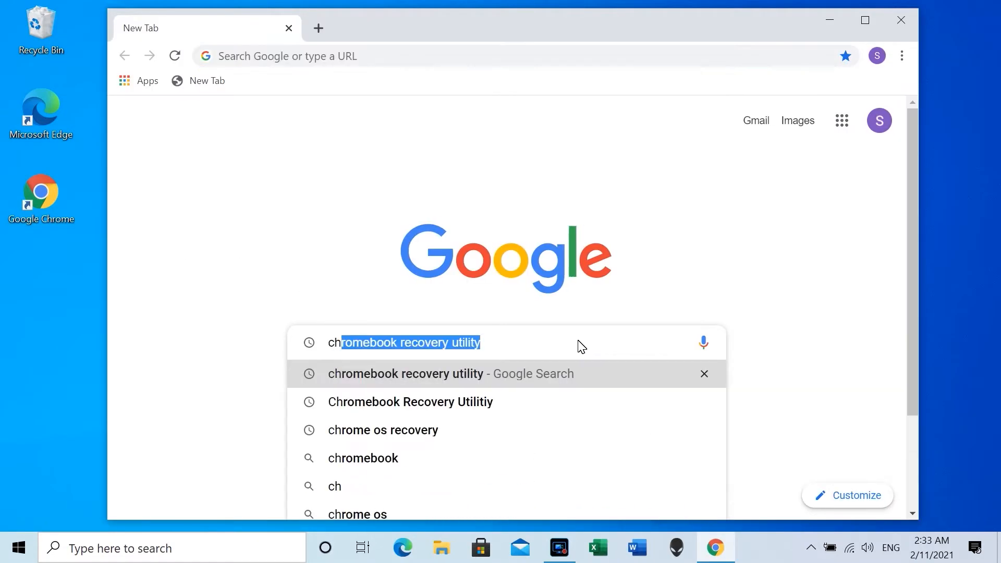
text(romebook recovery)
key(Return)
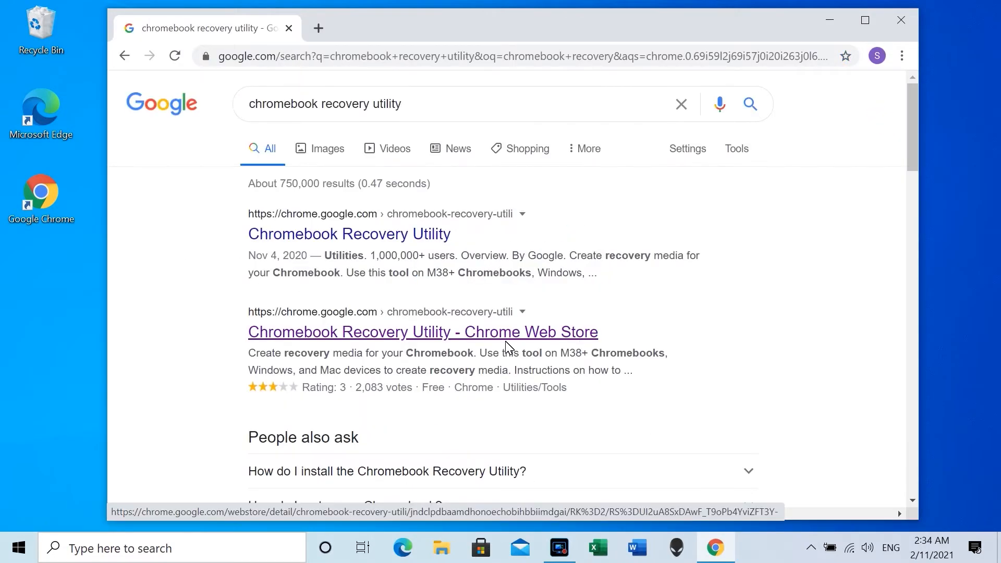
click(453, 334)
Add the Chromebook Recovery Utility app to Chrome and launch it from Apps
click(820, 219)
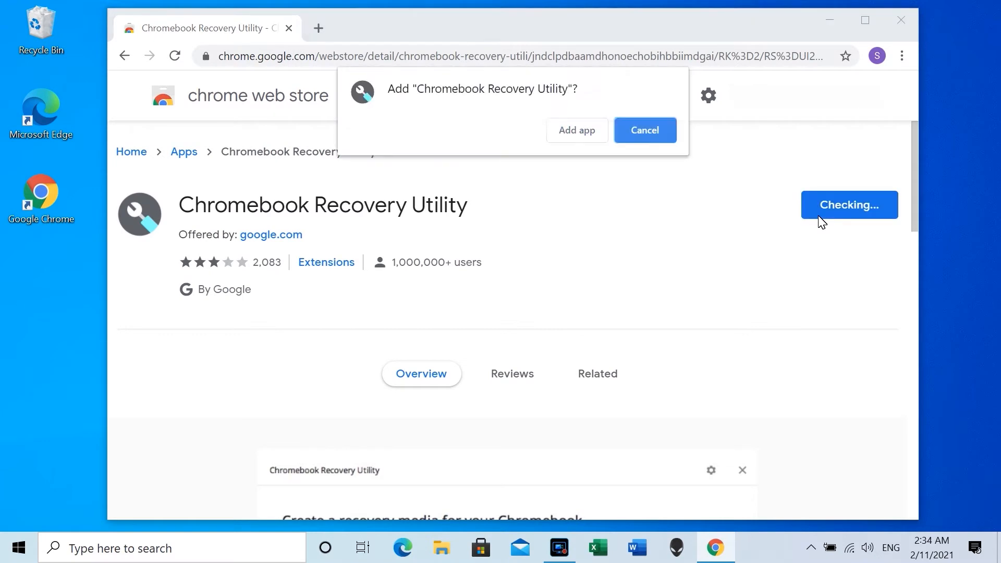
click(574, 138)
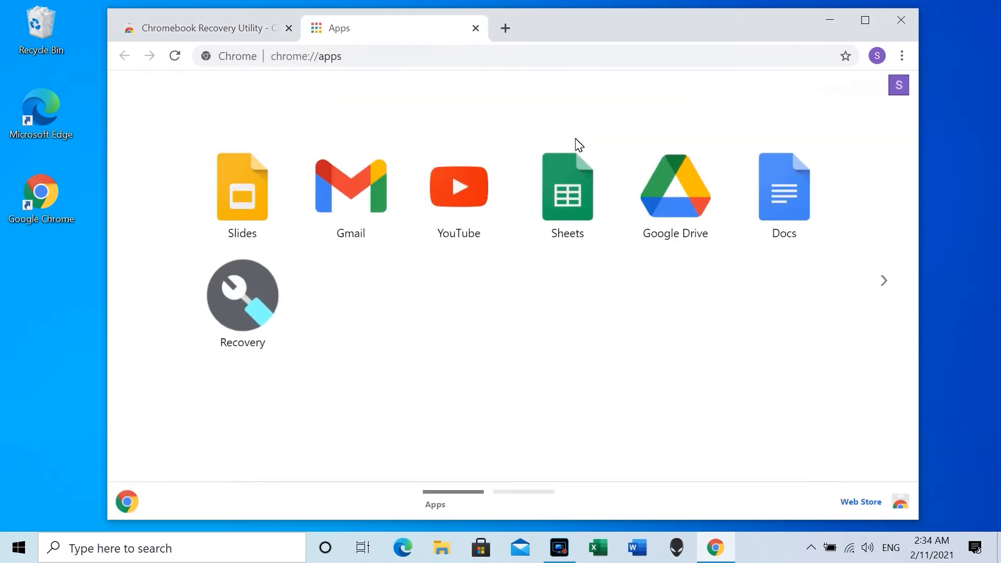
click(263, 294)
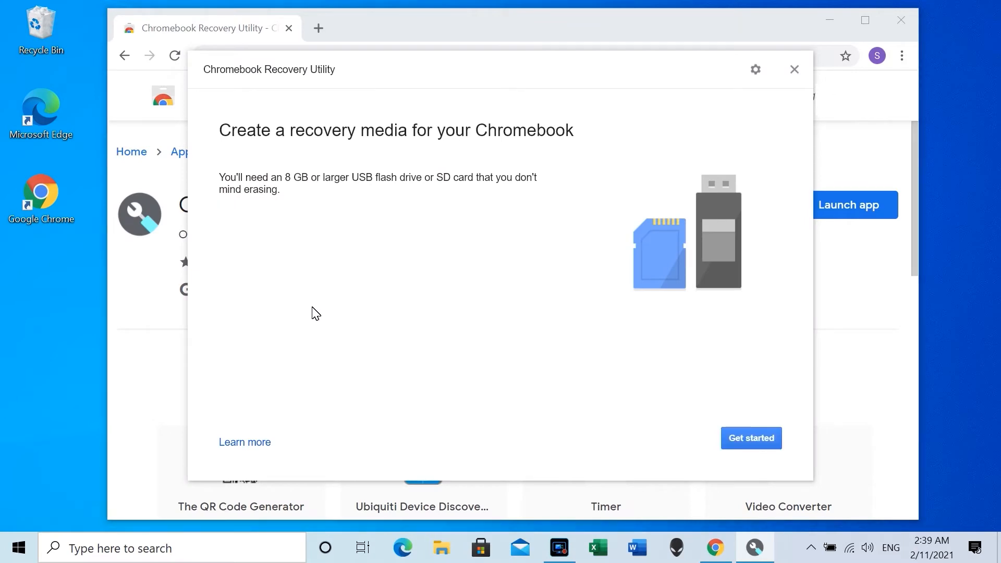
Get started and confirm model GRABBITER, matched as Dell Chromebook 3100 2-in-1
click(744, 441)
text(GRABBITER)
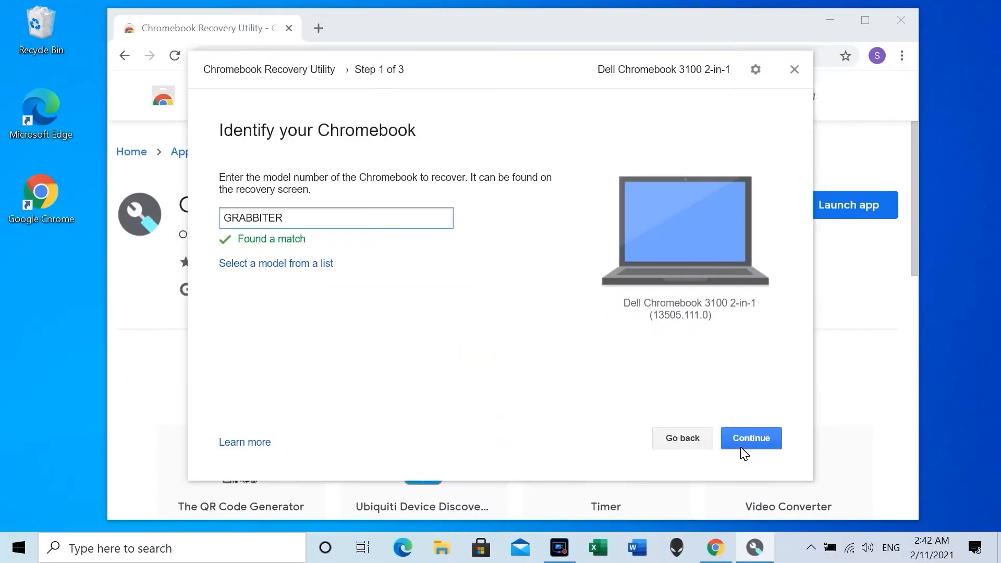
click(744, 448)
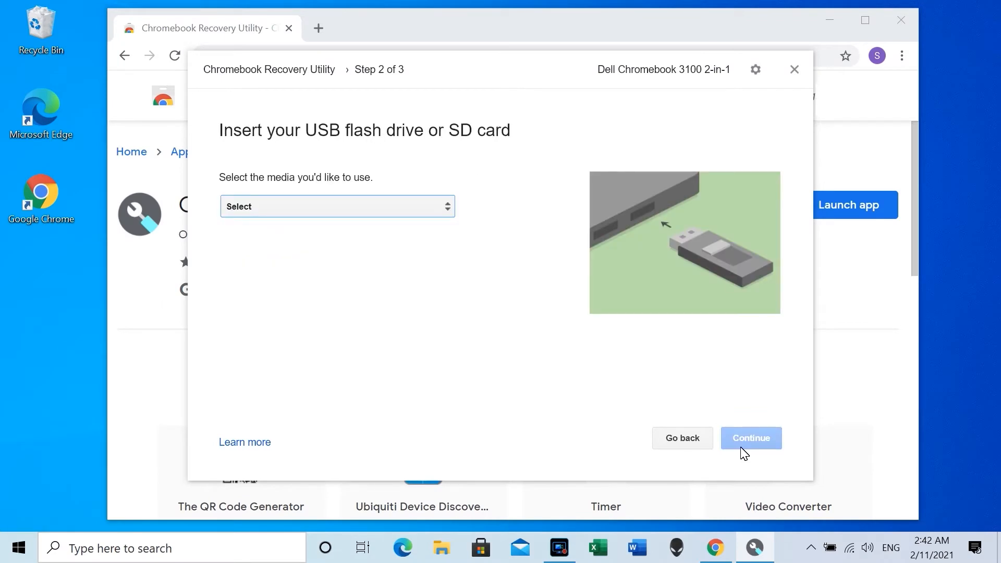
Select the Generic Flash Disk - 29.3 GB, create the recovery media on it, and finish with Done
click(431, 218)
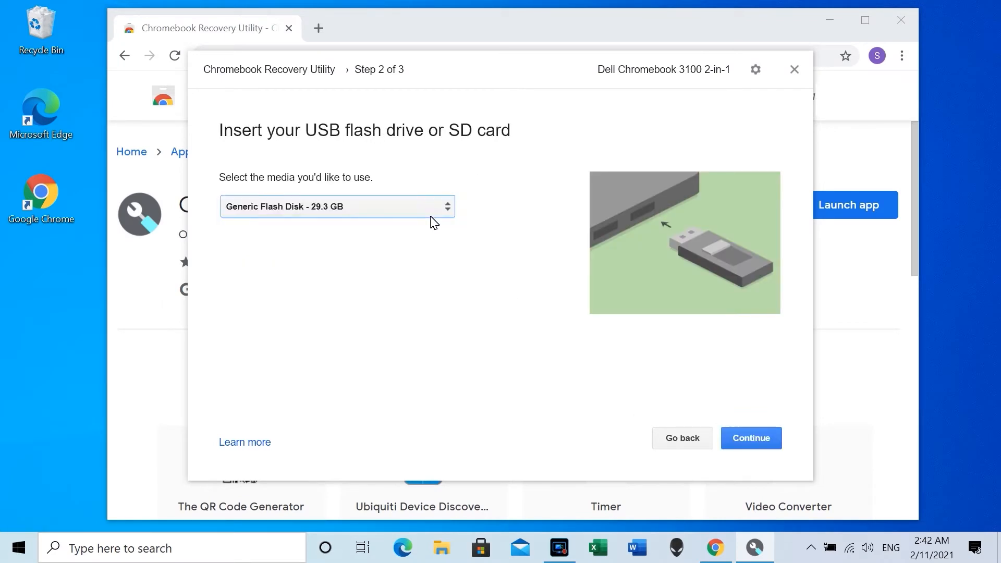
click(743, 447)
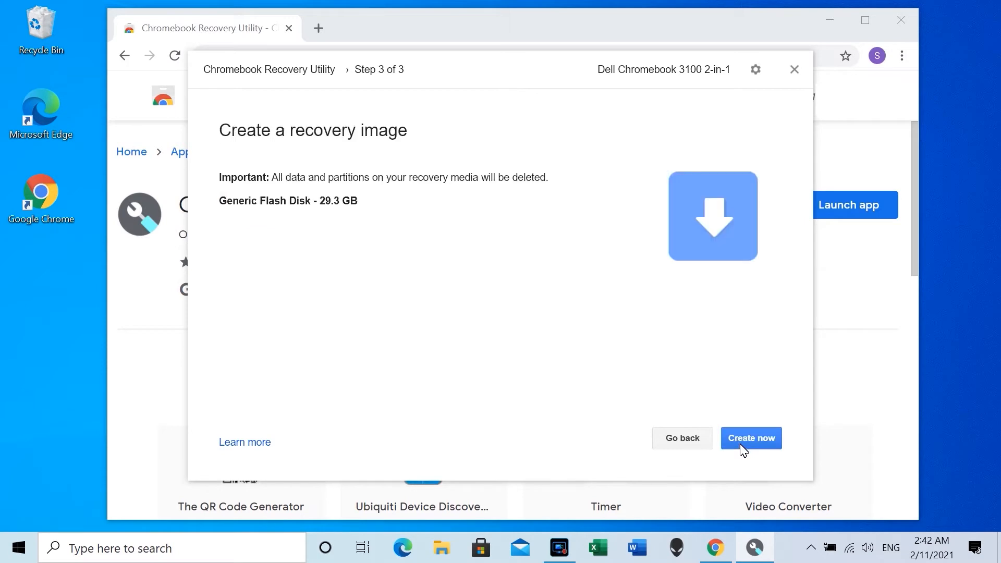
click(743, 448)
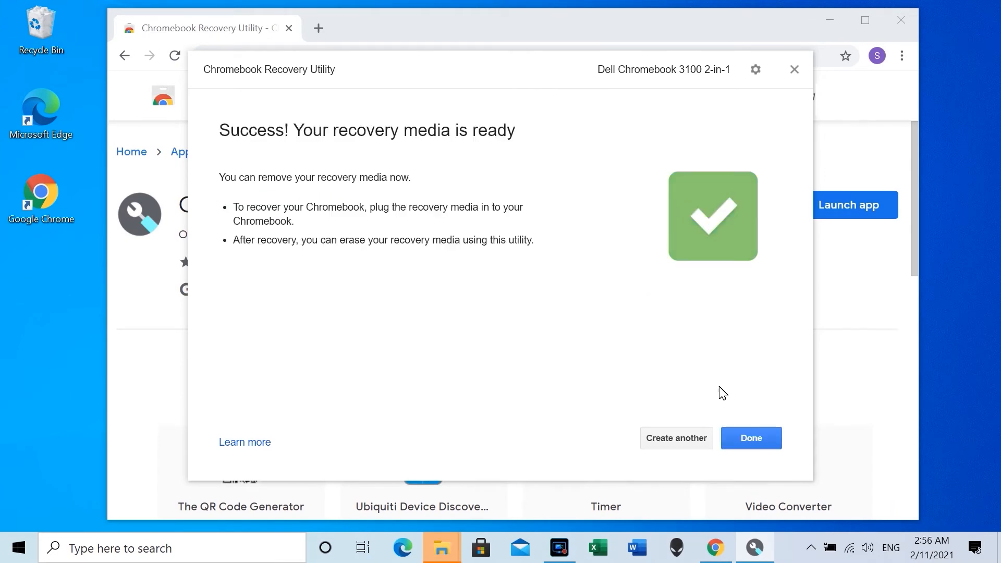
click(736, 447)
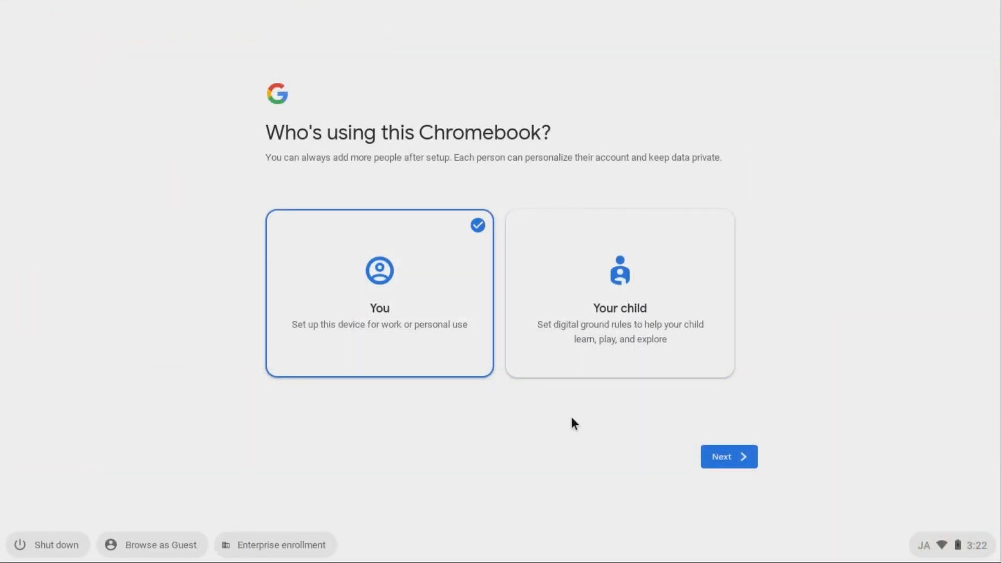
Keep 'You' as who's using the Chromebook and continue to the Google sign-in screen
click(735, 462)
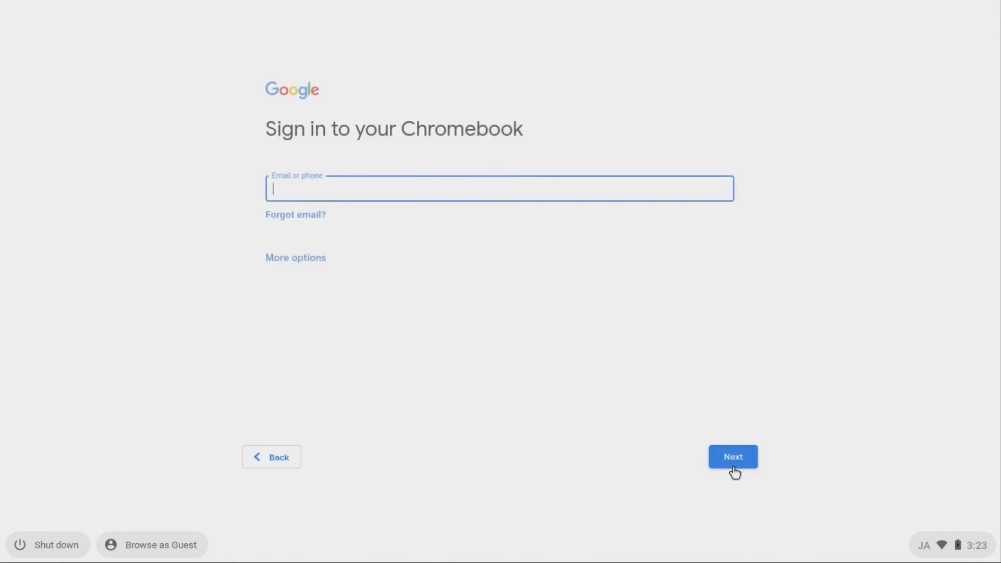